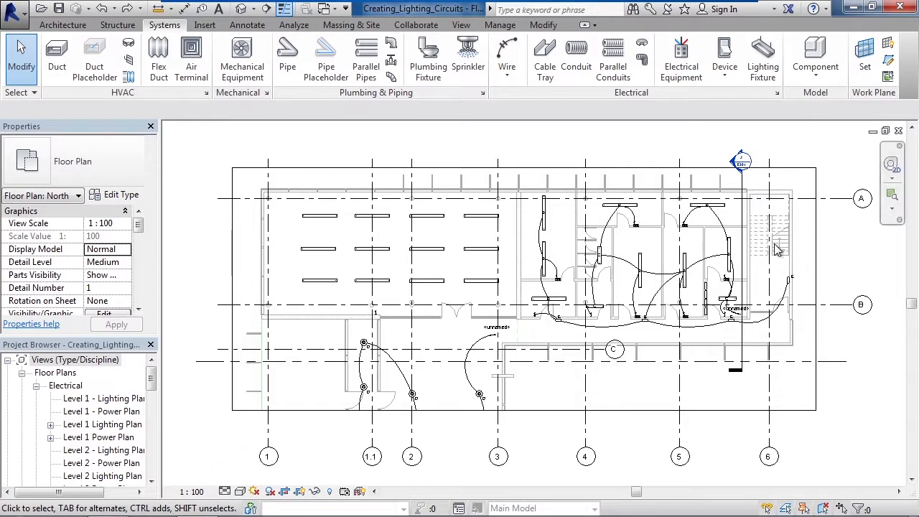
Create a power circuit from the upper-left pendant light in the large open room and review the circuit's properties.
scroll(715, 234, "up", 2)
scroll(673, 247, "up", 1)
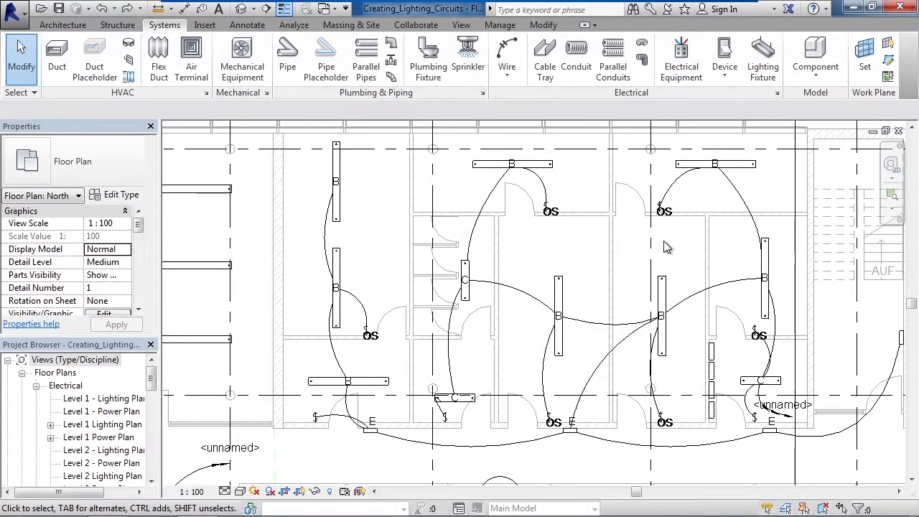
scroll(666, 247, "down", 3)
scroll(329, 229, "up", 3)
middle_click_drag(340, 246, 399, 247)
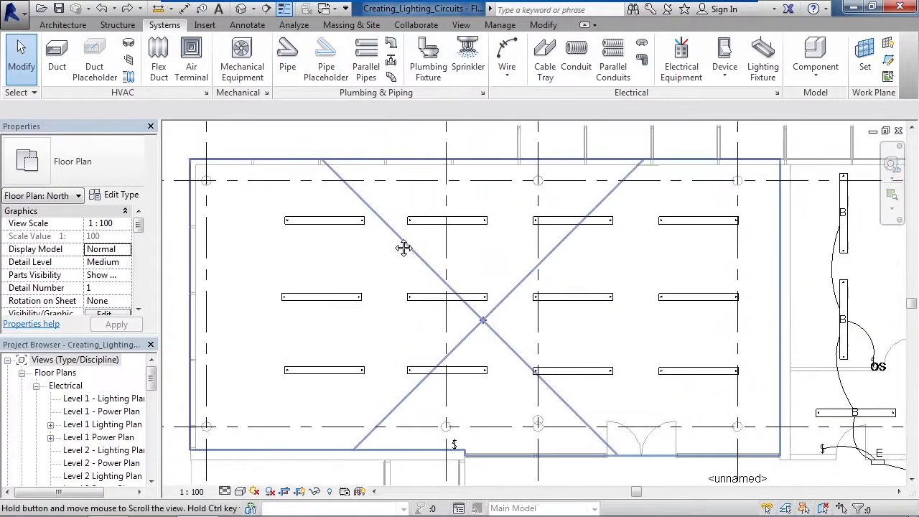
left_click(305, 227)
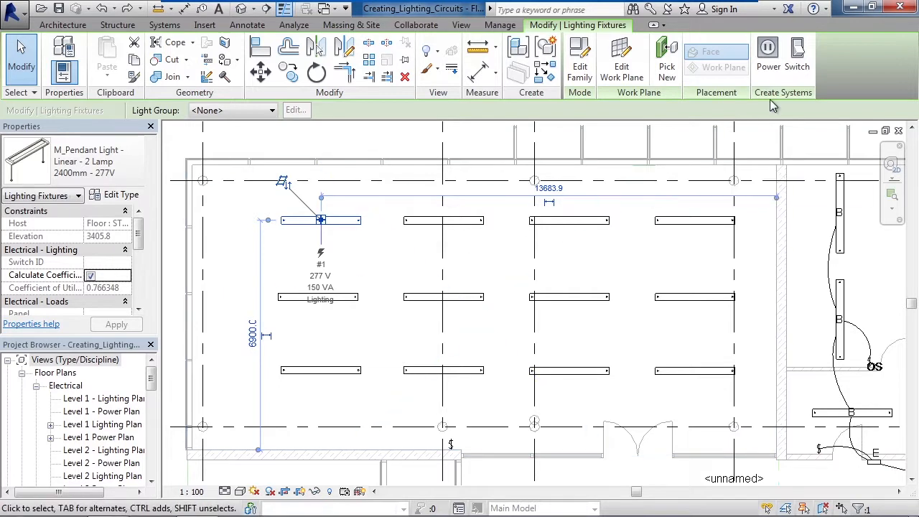
left_click(768, 63)
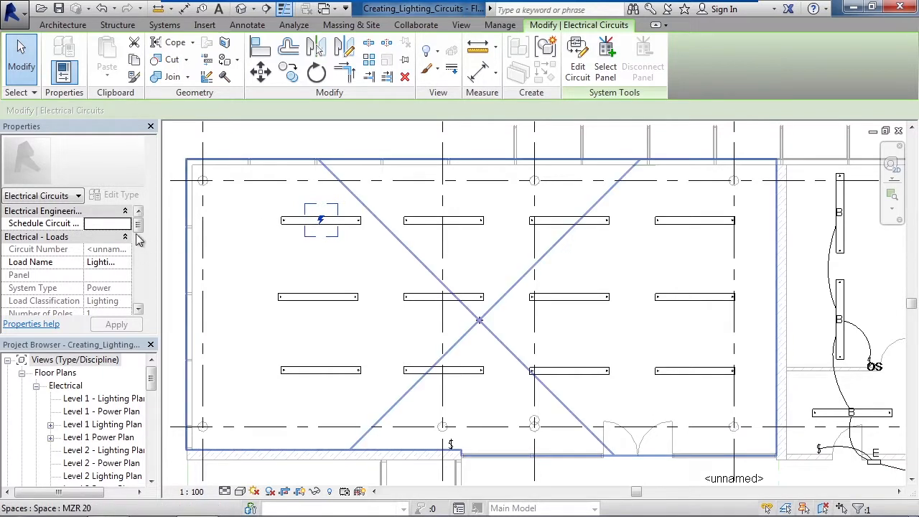
left_click_drag(141, 230, 139, 283)
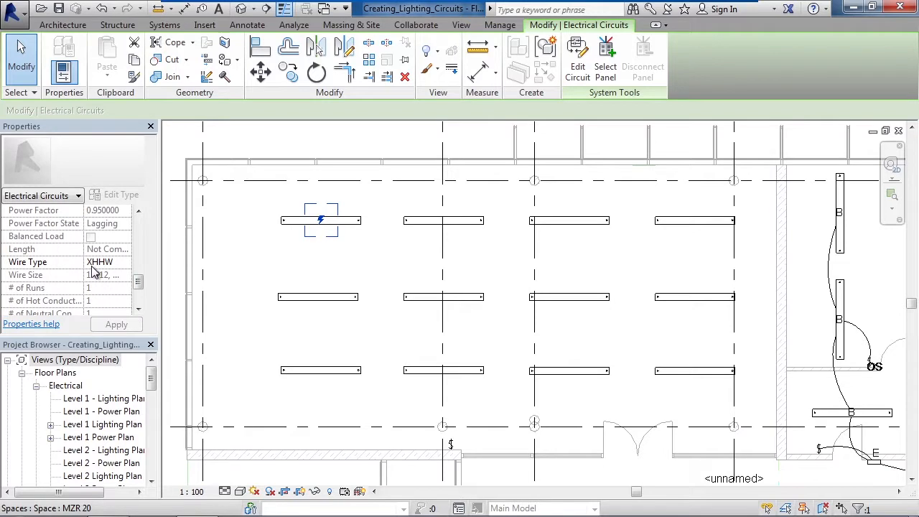
Edit the new circuit to add the other five pendant lights in the room's first two columns, leaving the panel set to None.
left_click(578, 72)
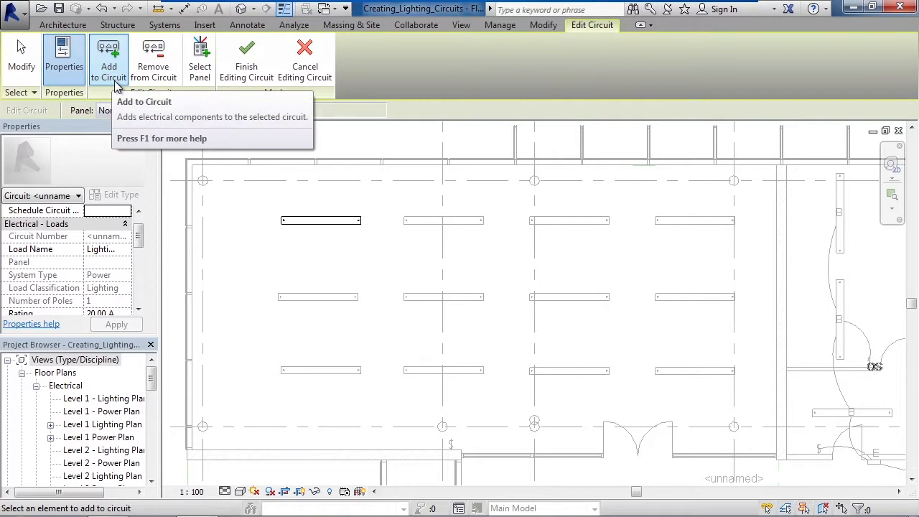
left_click(321, 310)
left_click(329, 380)
left_click(423, 380)
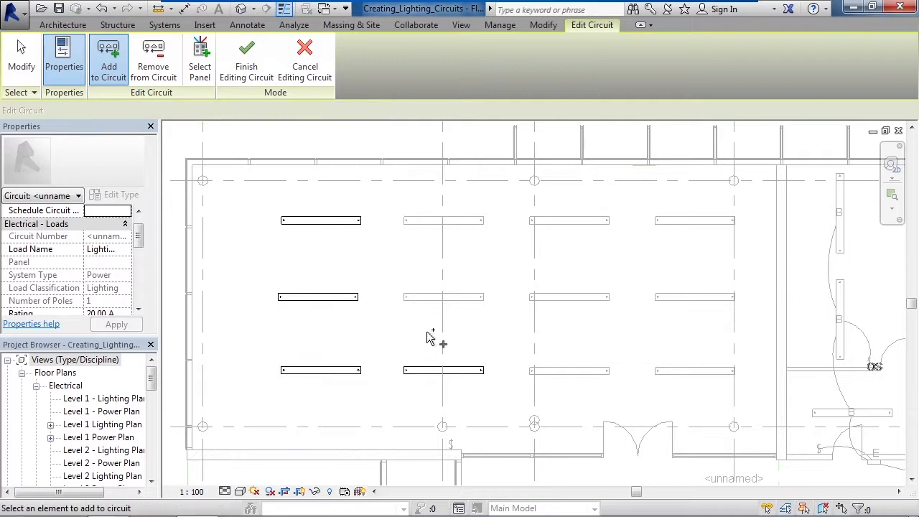
left_click(424, 309)
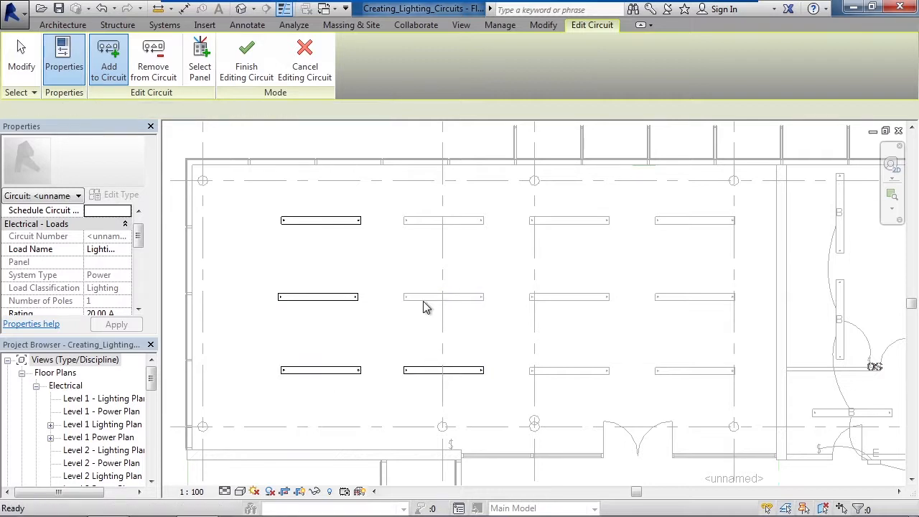
left_click(428, 236)
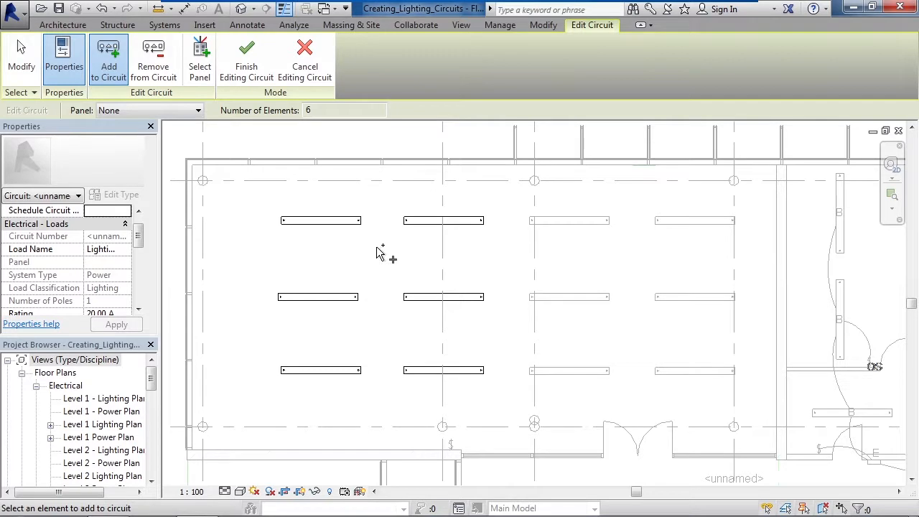
left_click(198, 113)
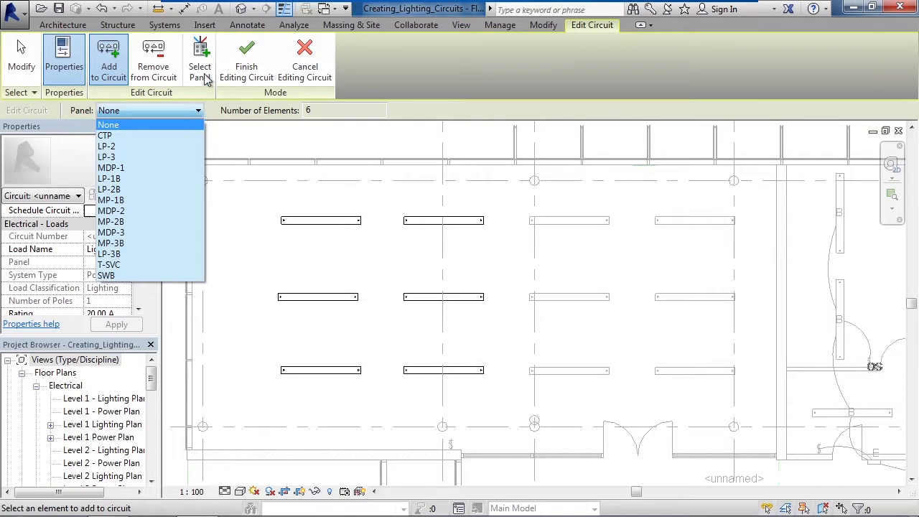
left_click(203, 104)
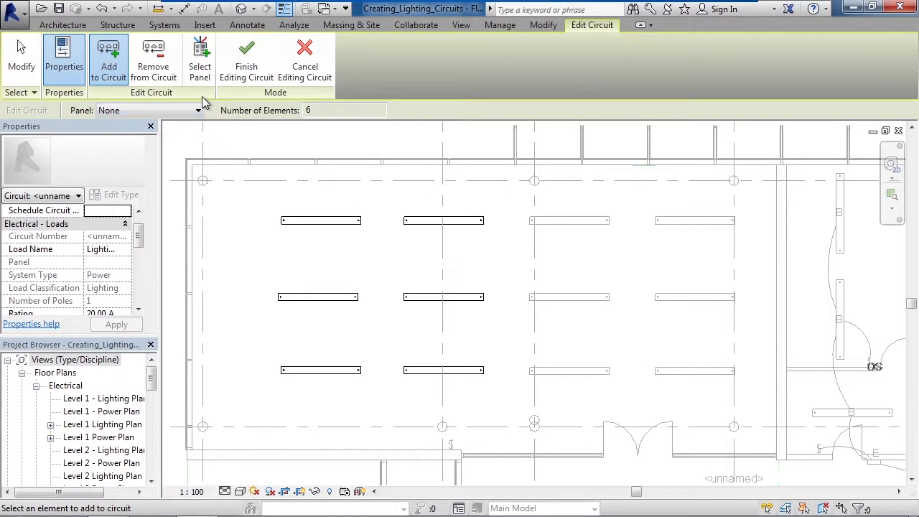
left_click(250, 81)
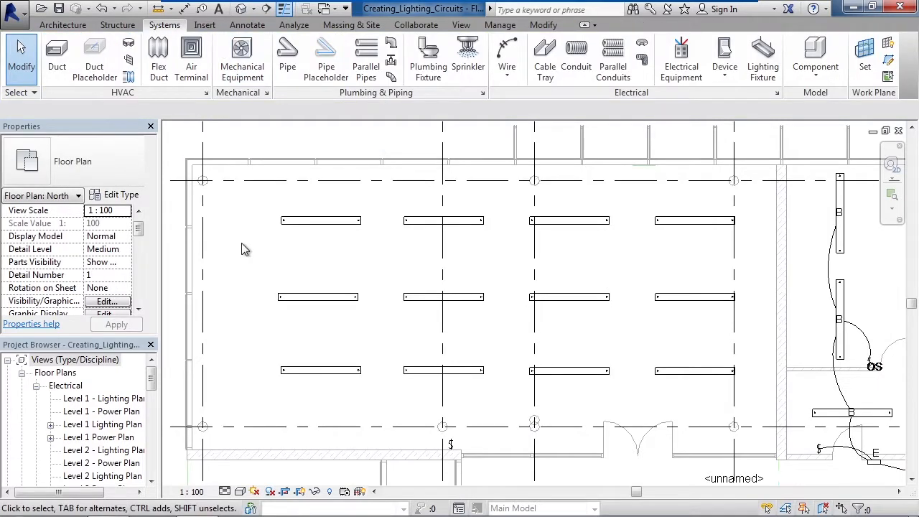
Select the upper-left pendant light and inspect the electrical circuit it belongs to.
left_click(314, 229)
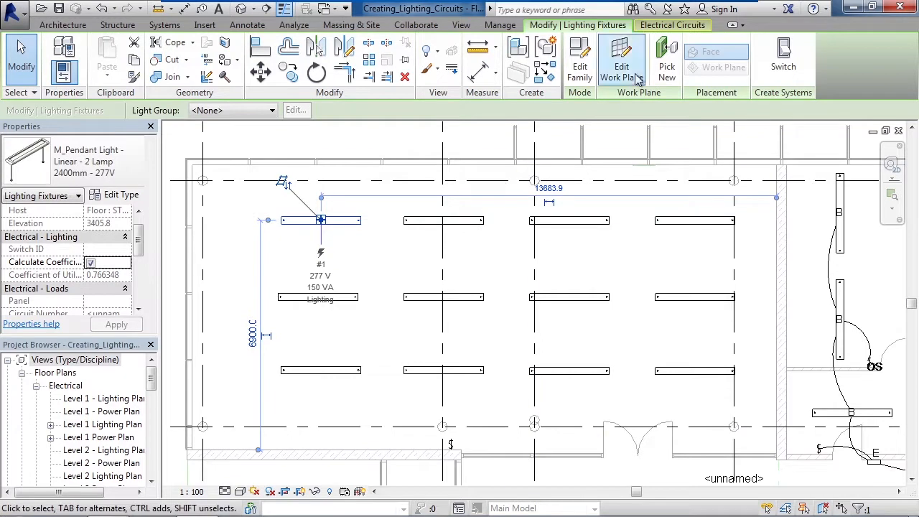
left_click(671, 25)
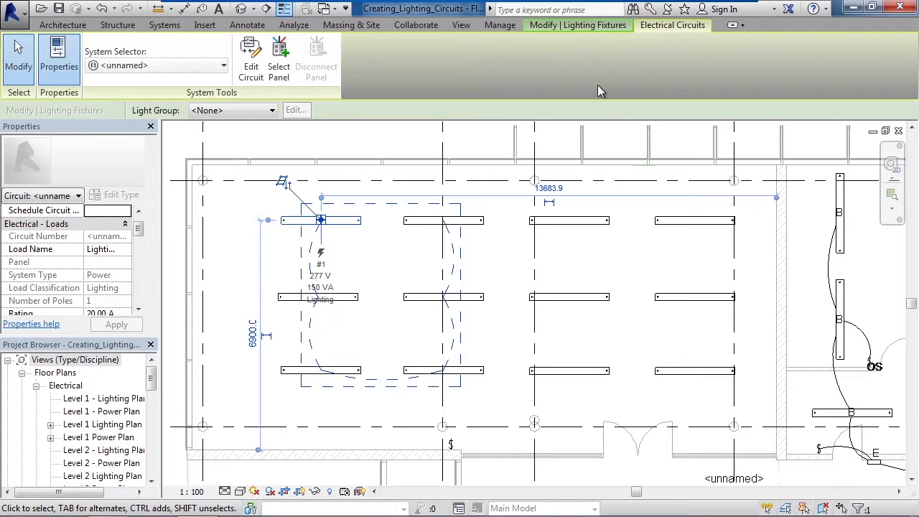
left_click(236, 288)
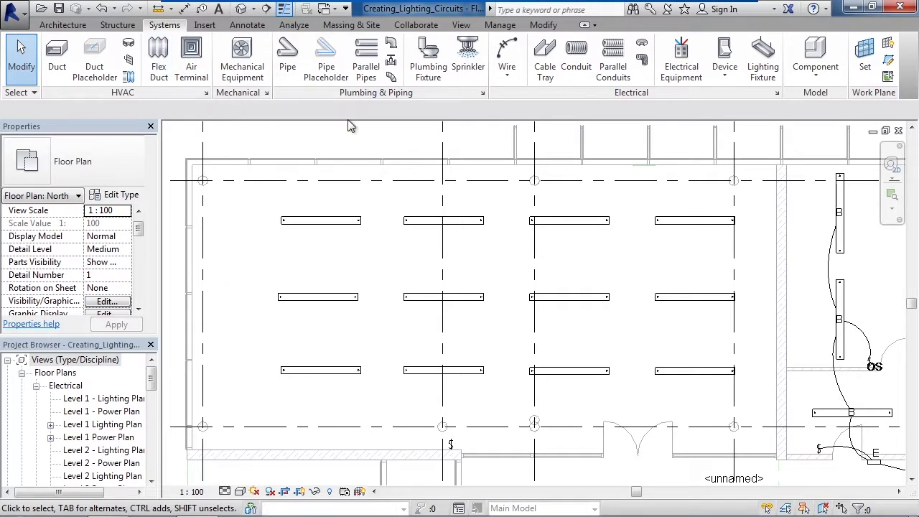
Draw XHHW arc wires down the first column of pendant lights, from the upper fixture to the middle one and from there to the lower one.
left_click(508, 61)
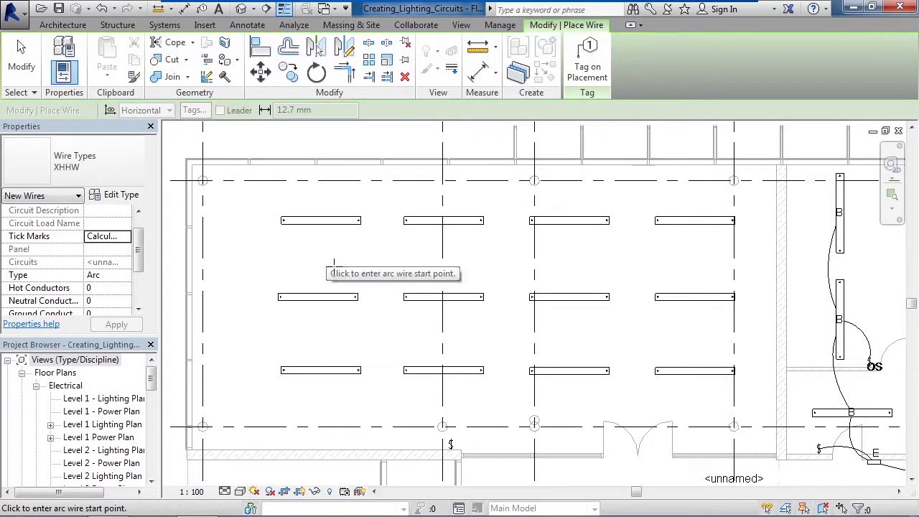
left_click(312, 228)
left_click(302, 266)
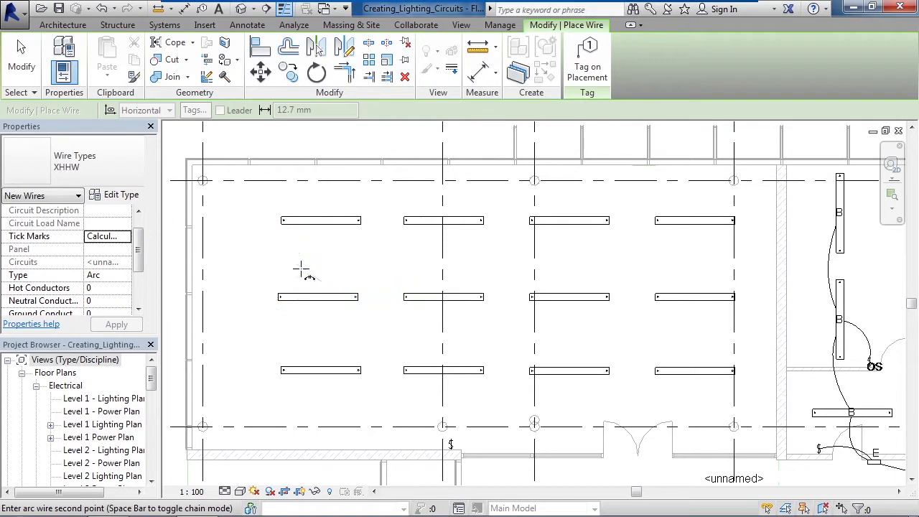
left_click(327, 307)
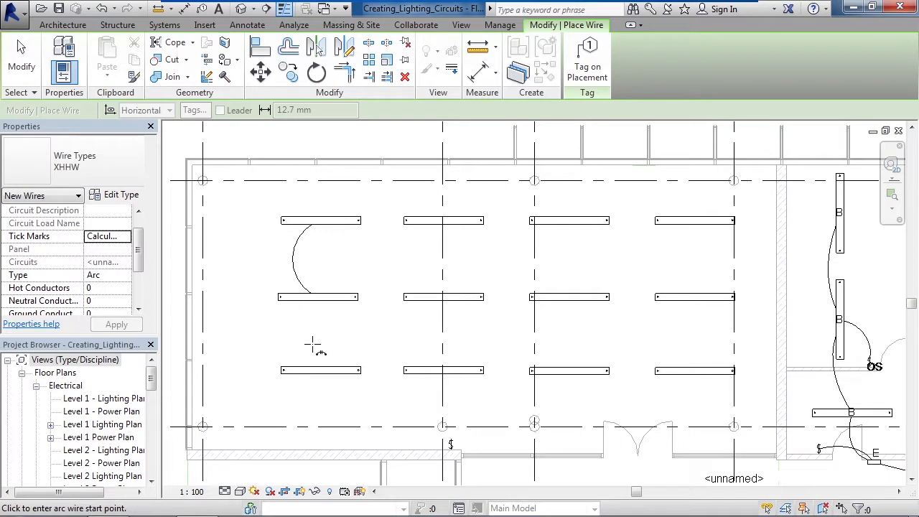
left_click(318, 305)
left_click(310, 340)
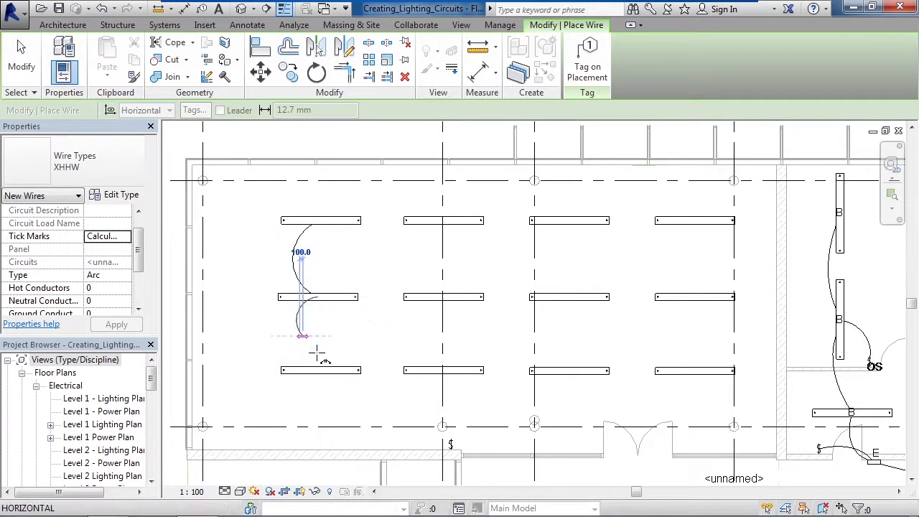
left_click(322, 370)
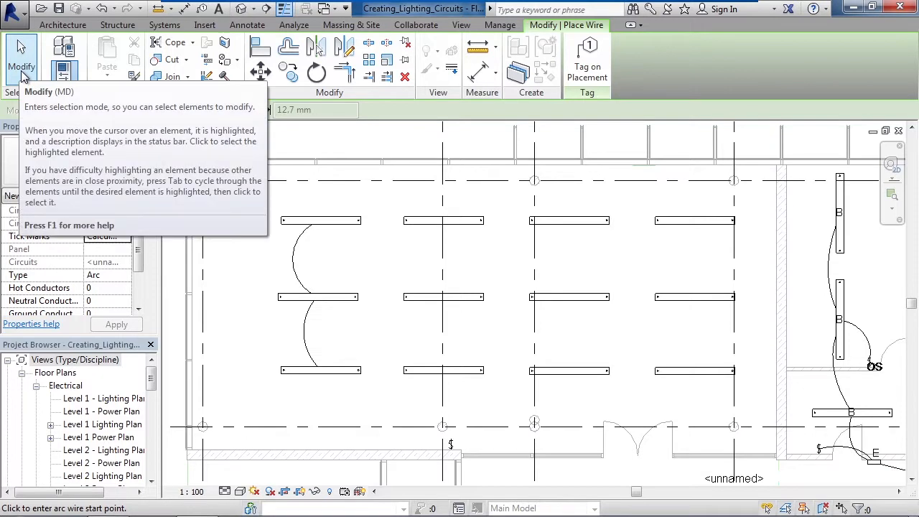
left_click(21, 72)
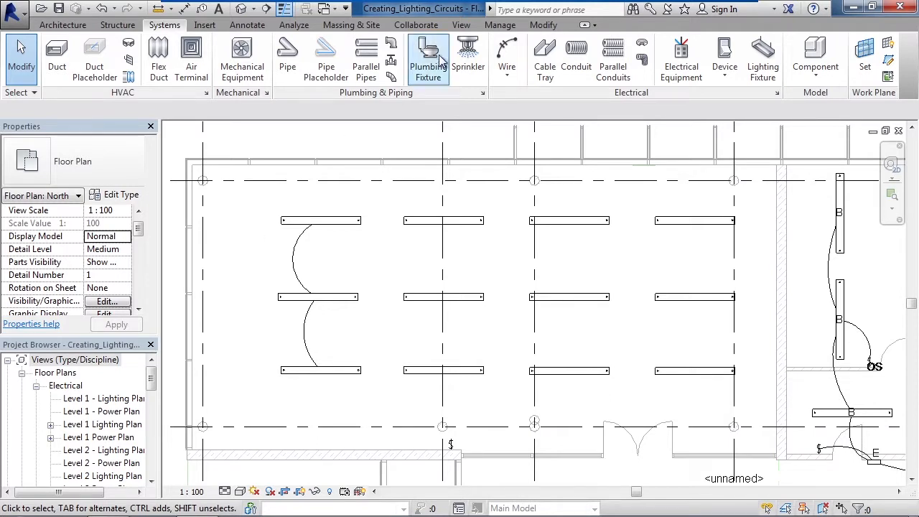
Show the System Browser and expand the Electrical systems down to the list of Power circuits.
left_click(461, 26)
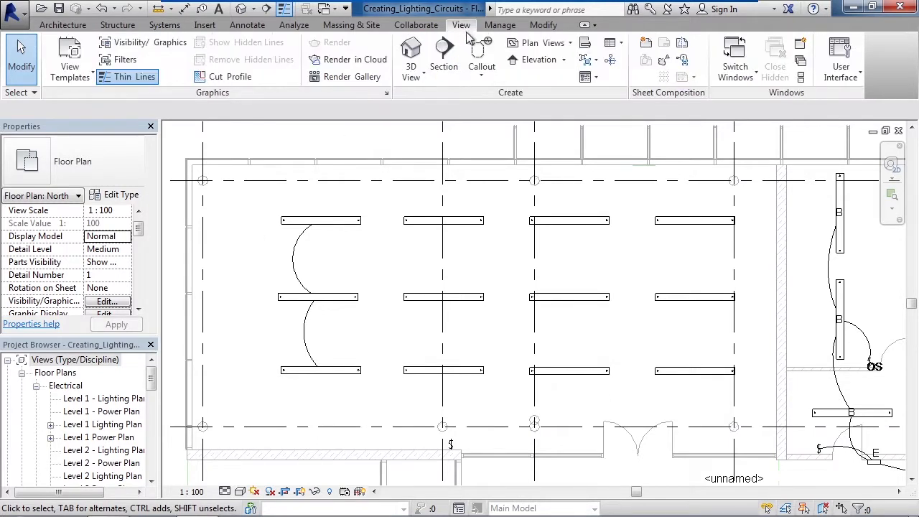
left_click(858, 75)
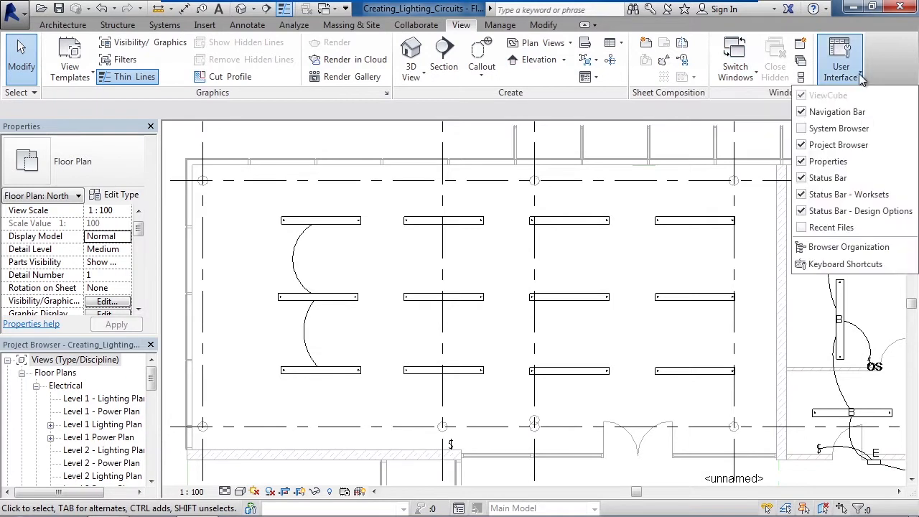
left_click(811, 129)
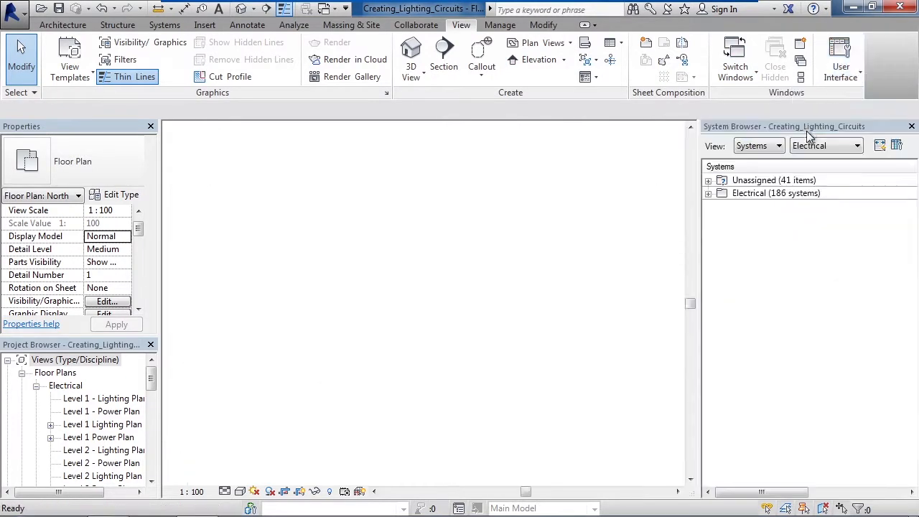
left_click(762, 195)
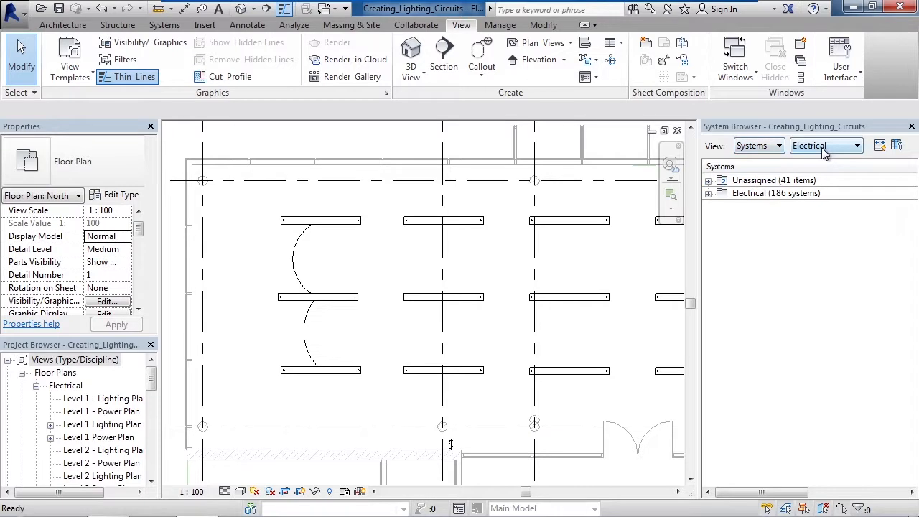
left_click(710, 194)
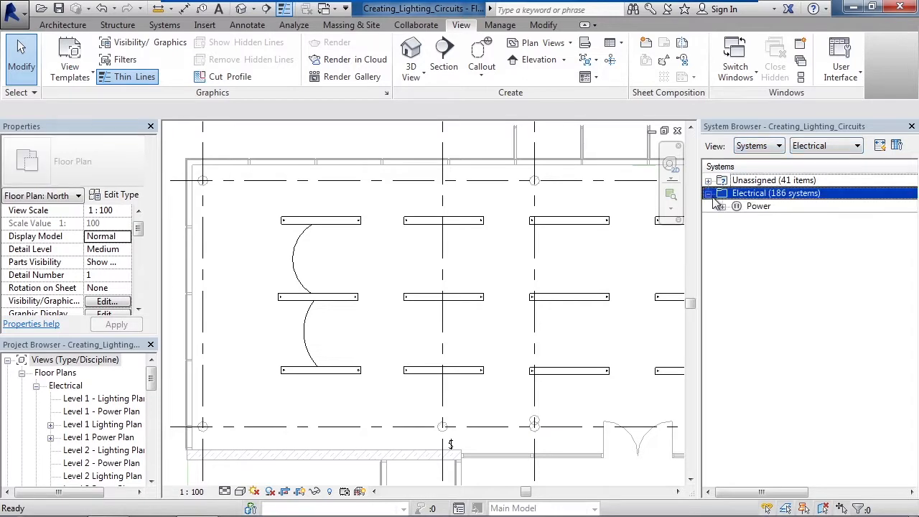
left_click(723, 207)
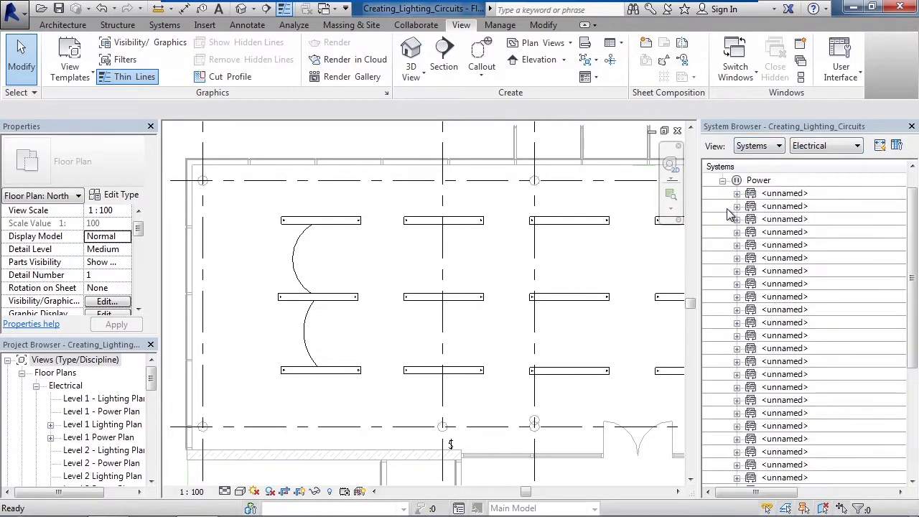
Find the new lighting circuit, the last unnamed one above T-SVC, and expand it to examine its pendant lights.
scroll(822, 445, "down", 5)
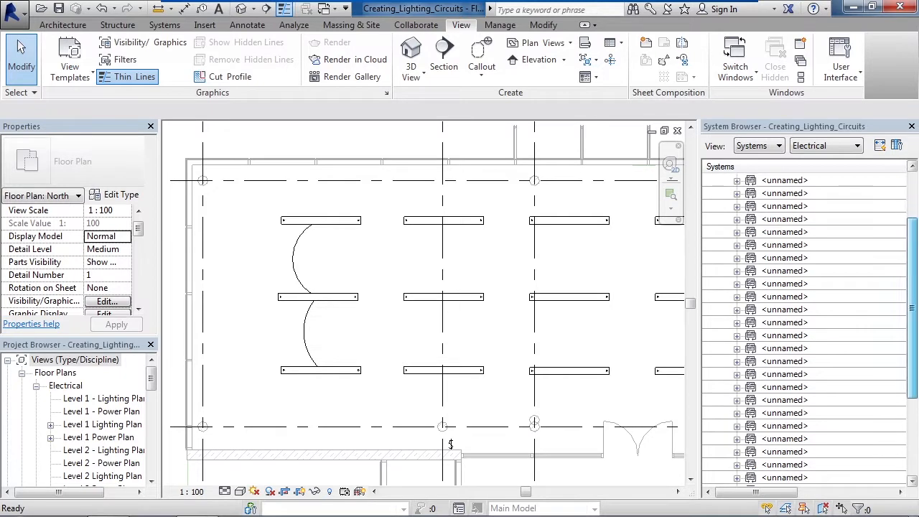
left_click(787, 465)
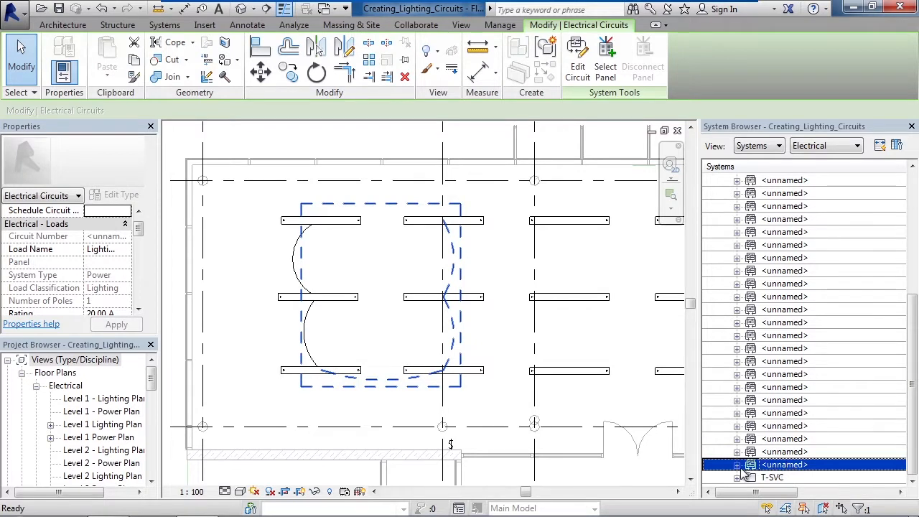
left_click(737, 465)
left_click_drag(915, 391, 914, 415)
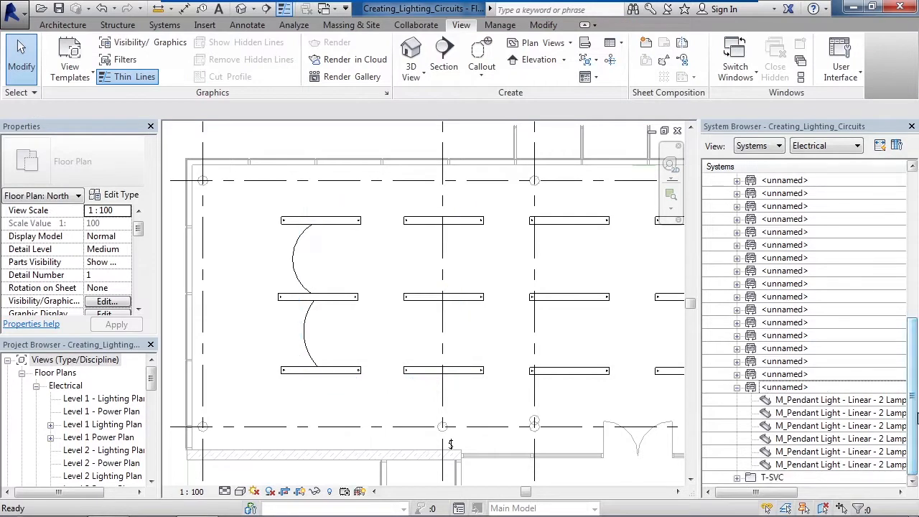
left_click(815, 414)
Examine the three unnamed power circuits listed just above the new lighting circuit by expanding and collapsing them.
left_click(738, 374)
left_click(738, 375)
left_click(738, 361)
left_click(738, 361)
left_click(740, 349)
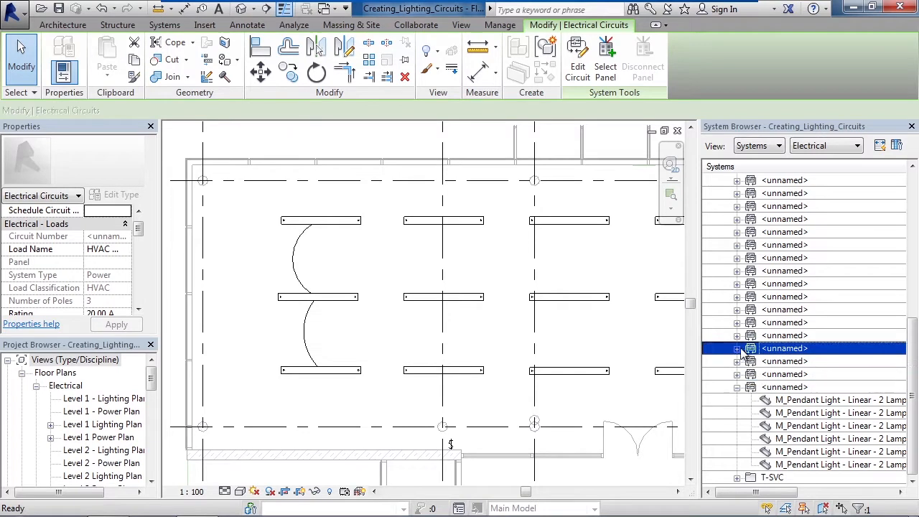
left_click(738, 348)
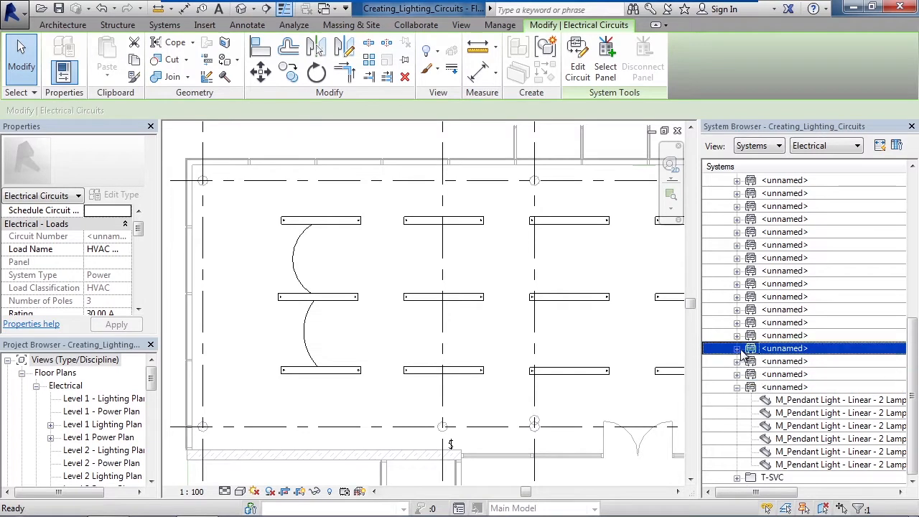